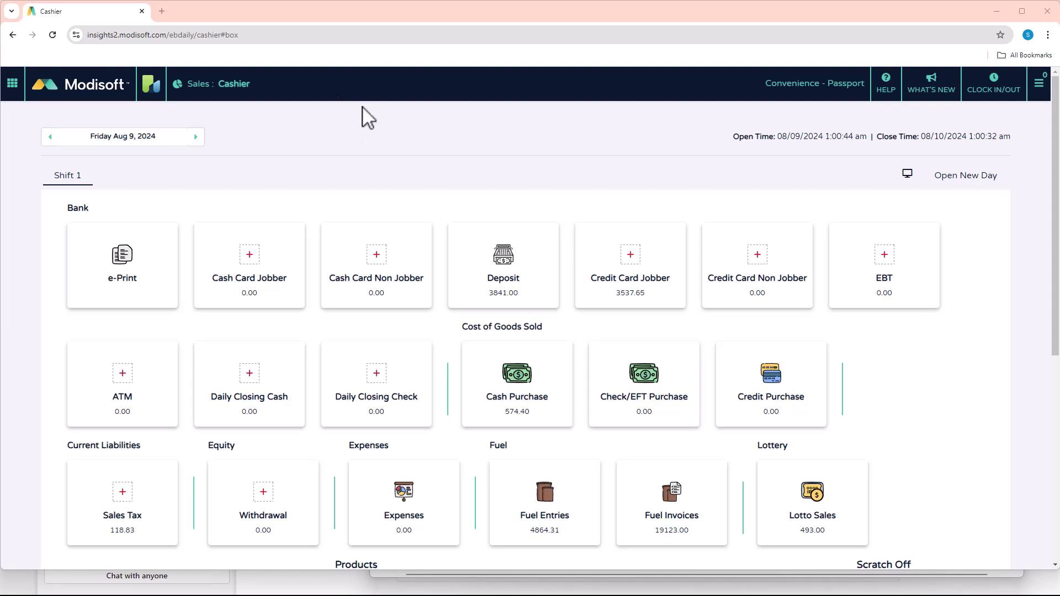
Go to Products > Price Book from the apps grid and show the Categories list
click(14, 86)
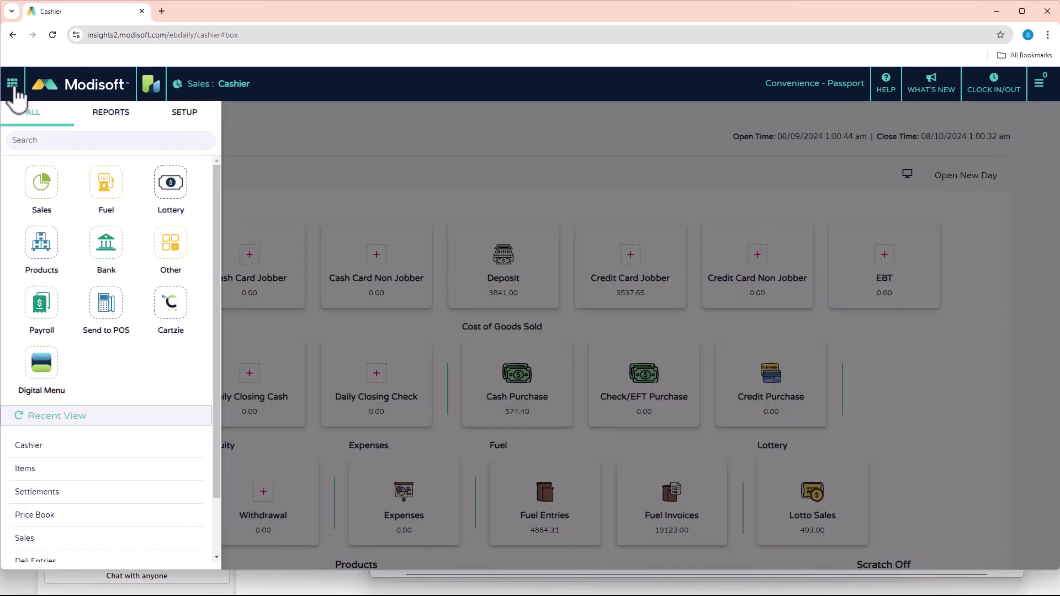
click(53, 254)
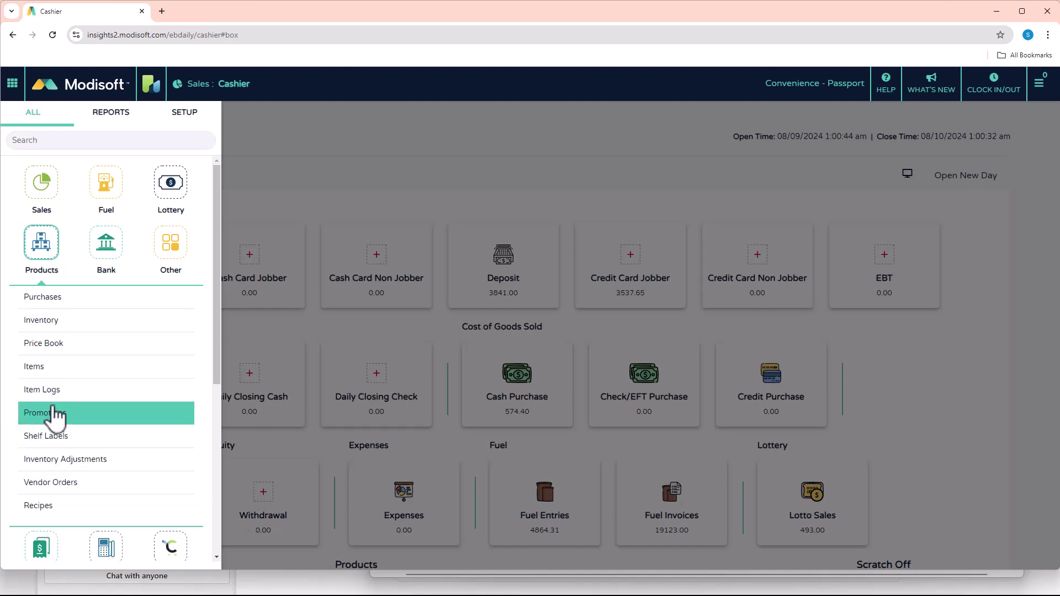
click(47, 344)
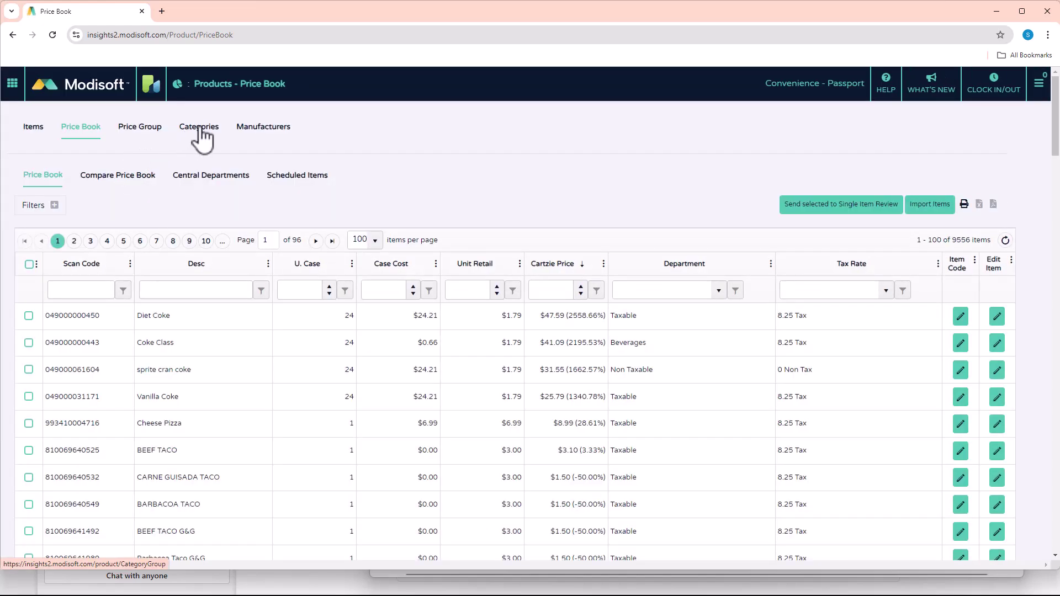
click(200, 130)
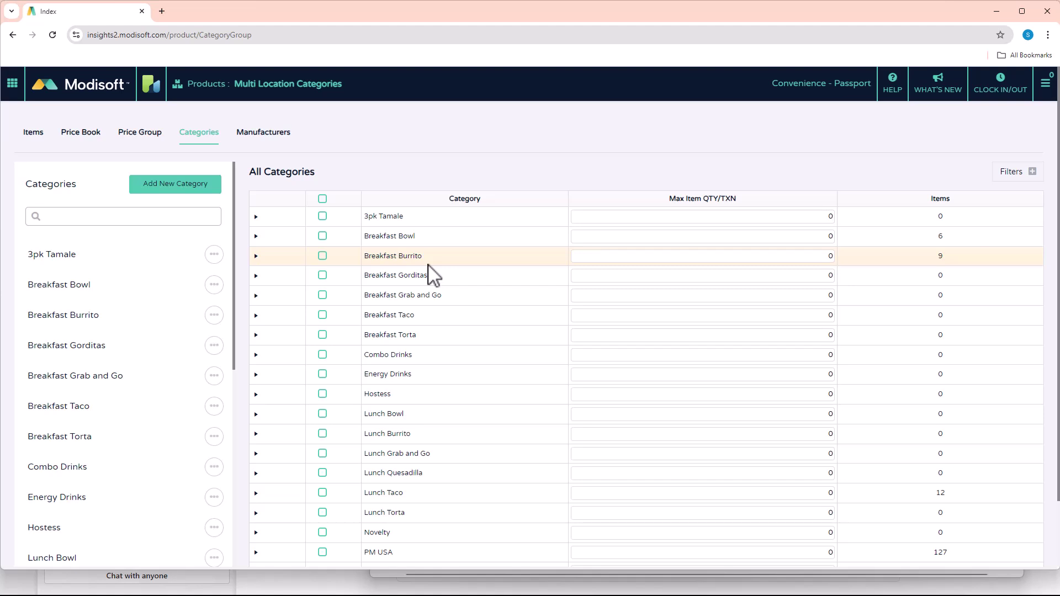
Add a new category named 'Soft Drinks' and search the category list for 'soft'
click(169, 187)
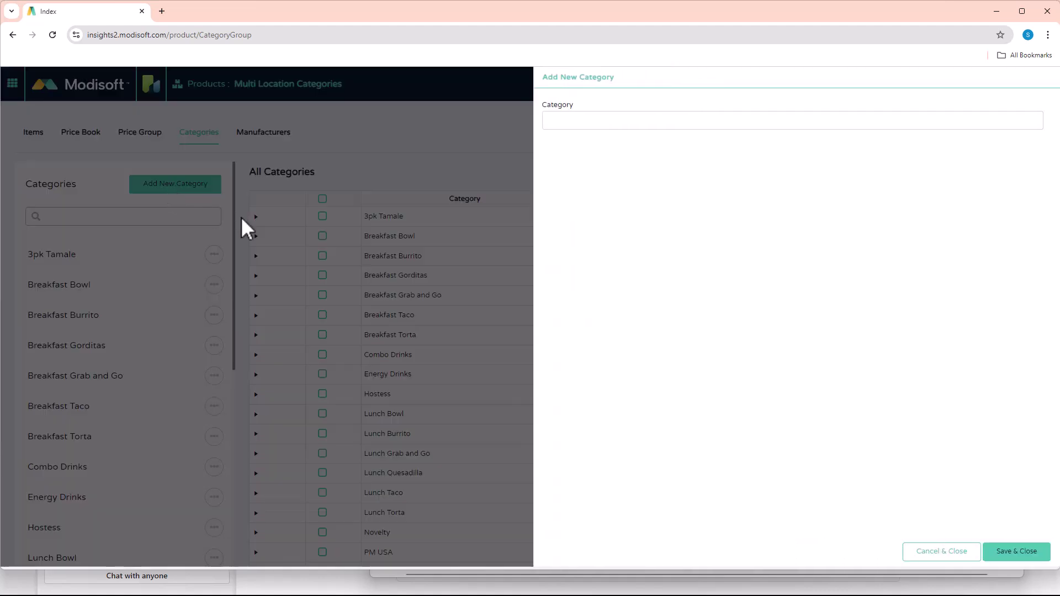
click(633, 122)
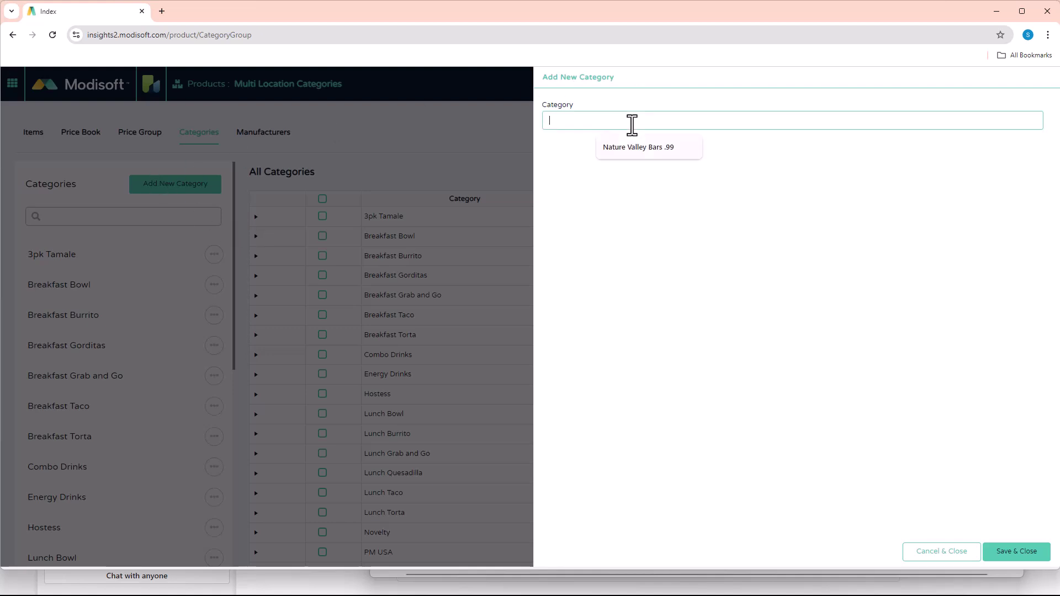
text(S)
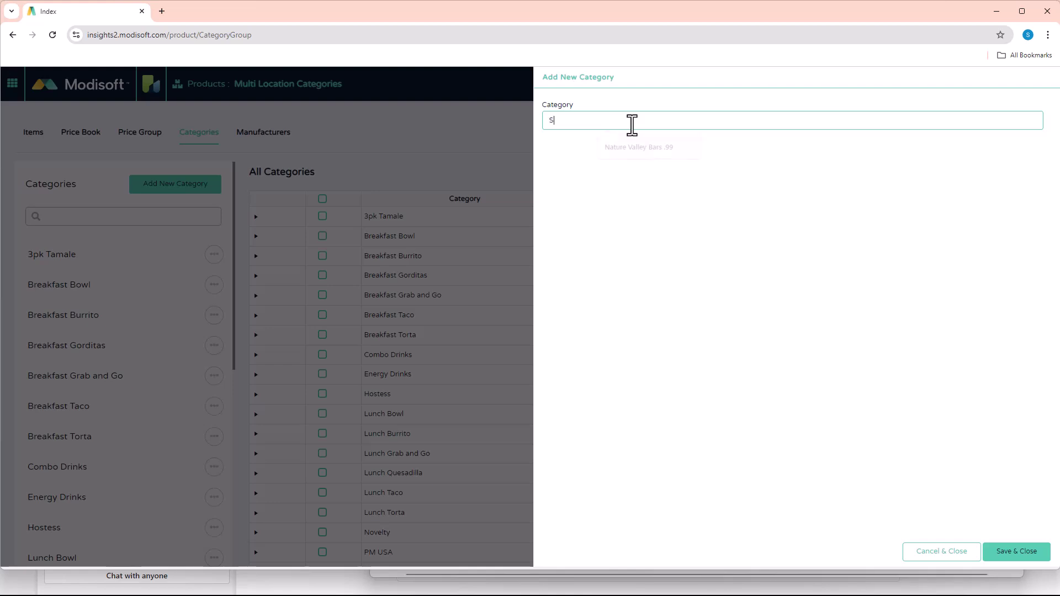
text(oft Drinks)
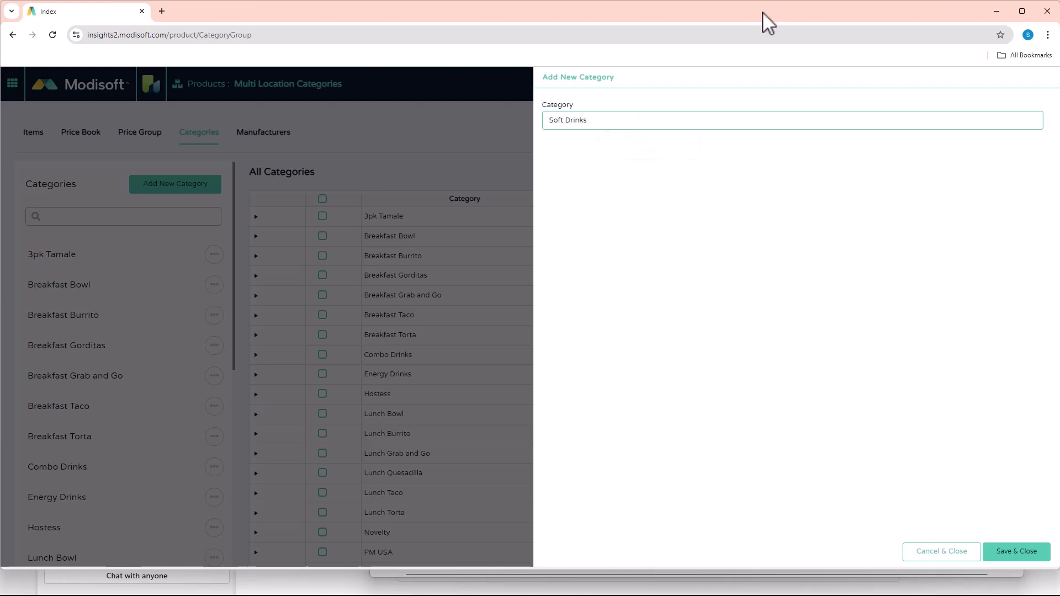
click(1020, 555)
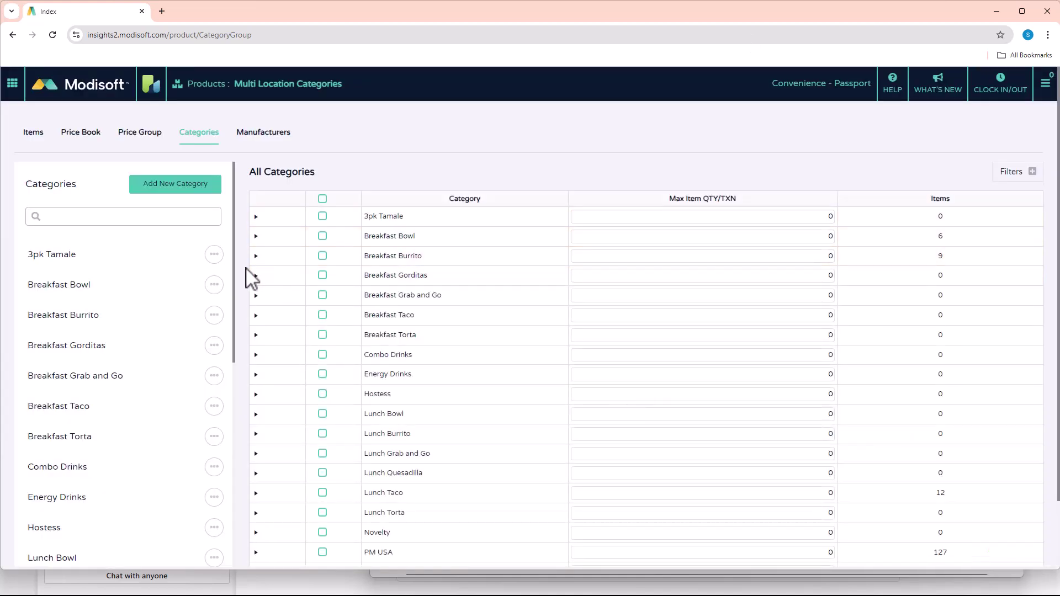
click(95, 217)
text(soft)
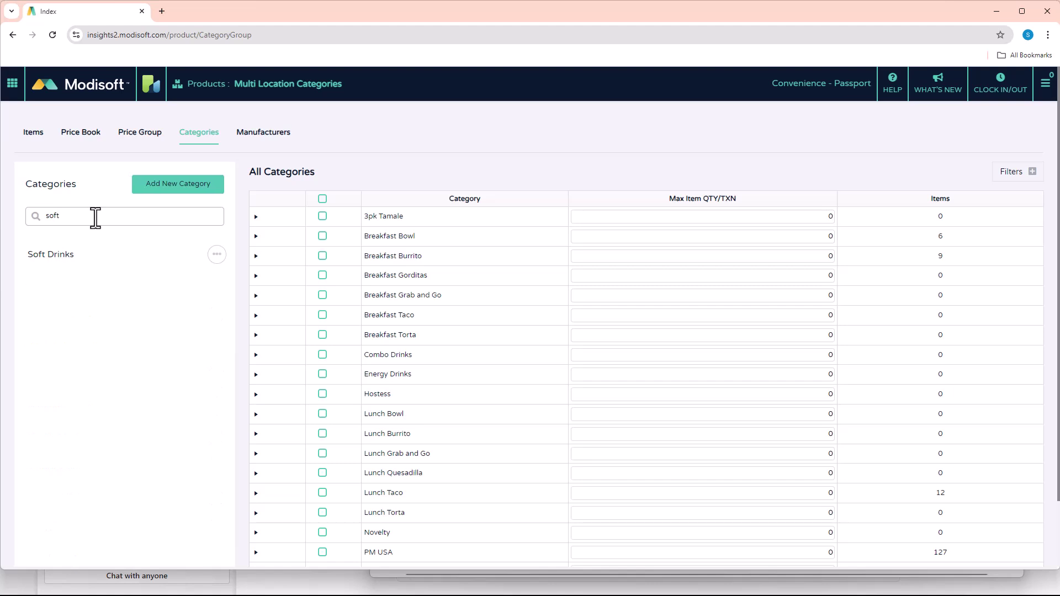
Add three Pepsi items, including Pepsi Can and 6pk Dpepsi, to the Soft Drinks category
click(60, 257)
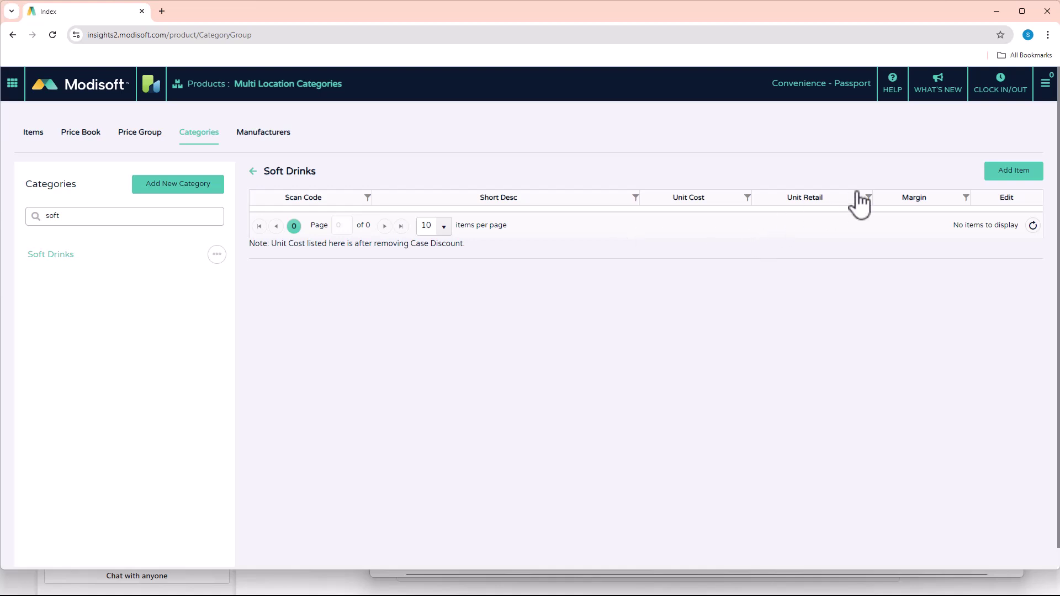
click(1012, 172)
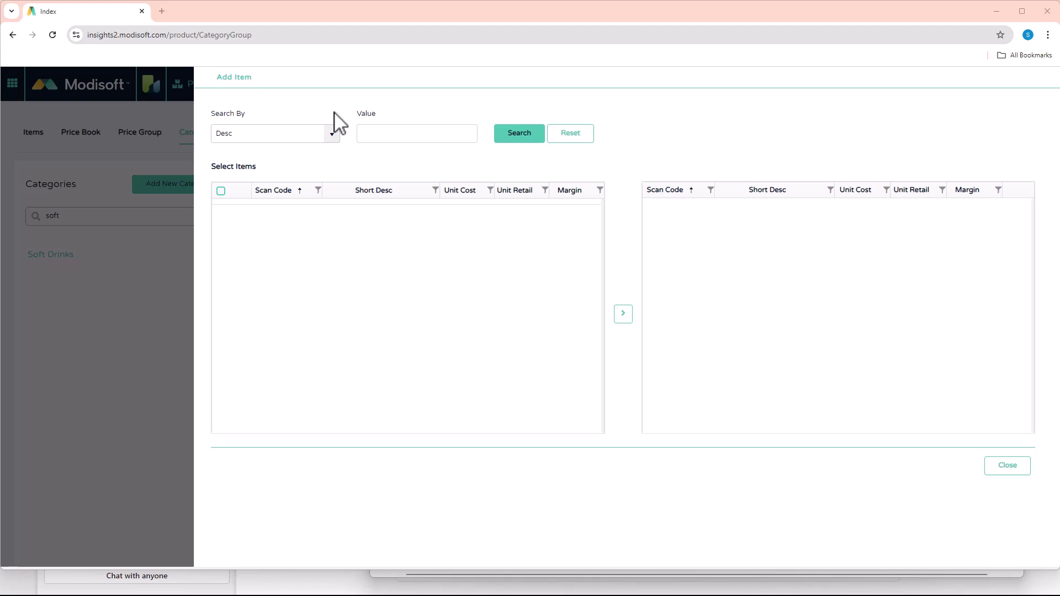
click(386, 136)
click(386, 136)
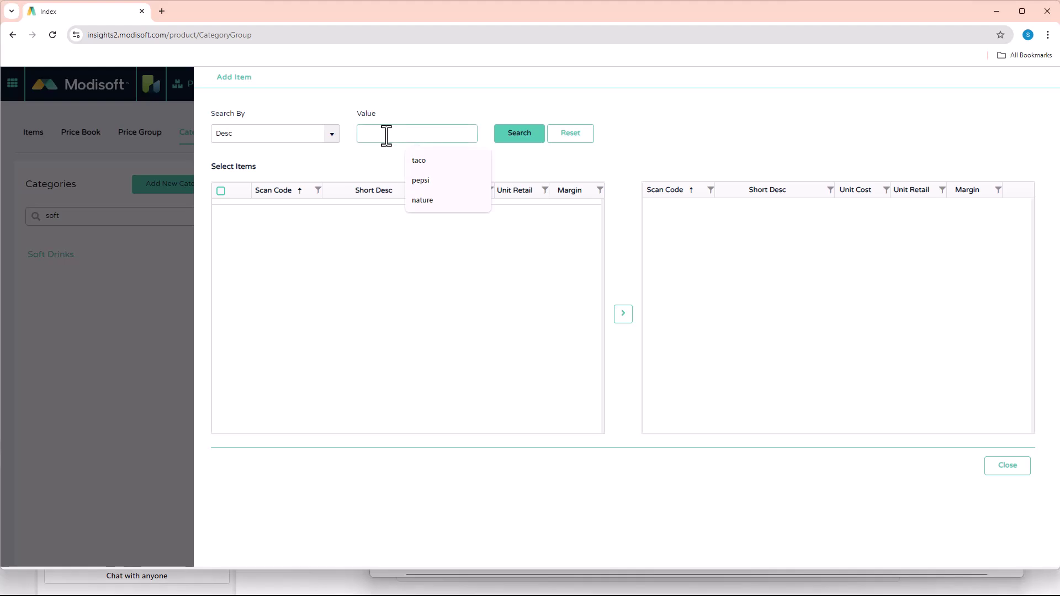
click(428, 183)
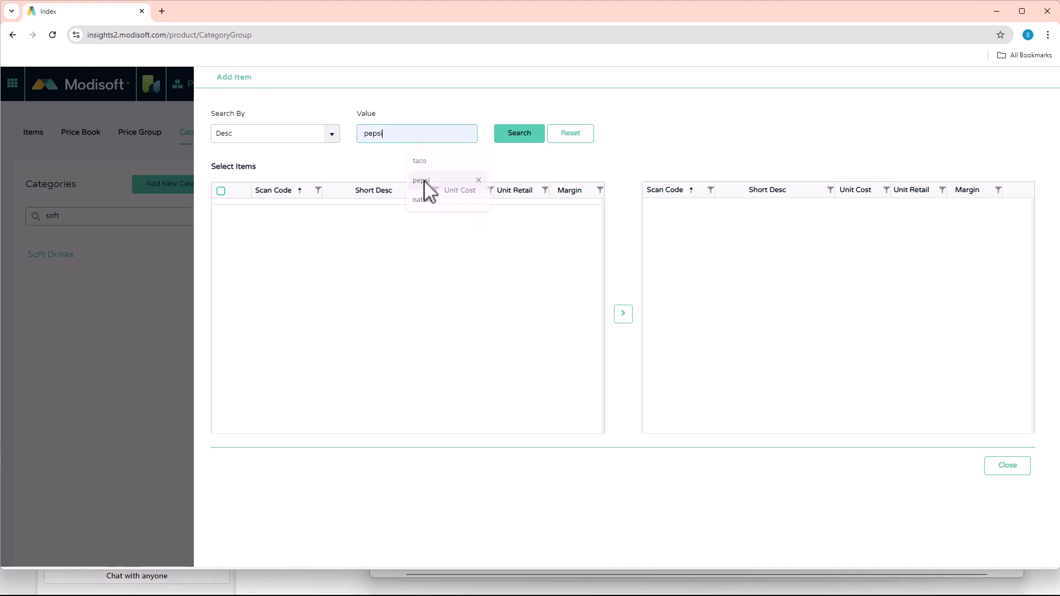
click(528, 142)
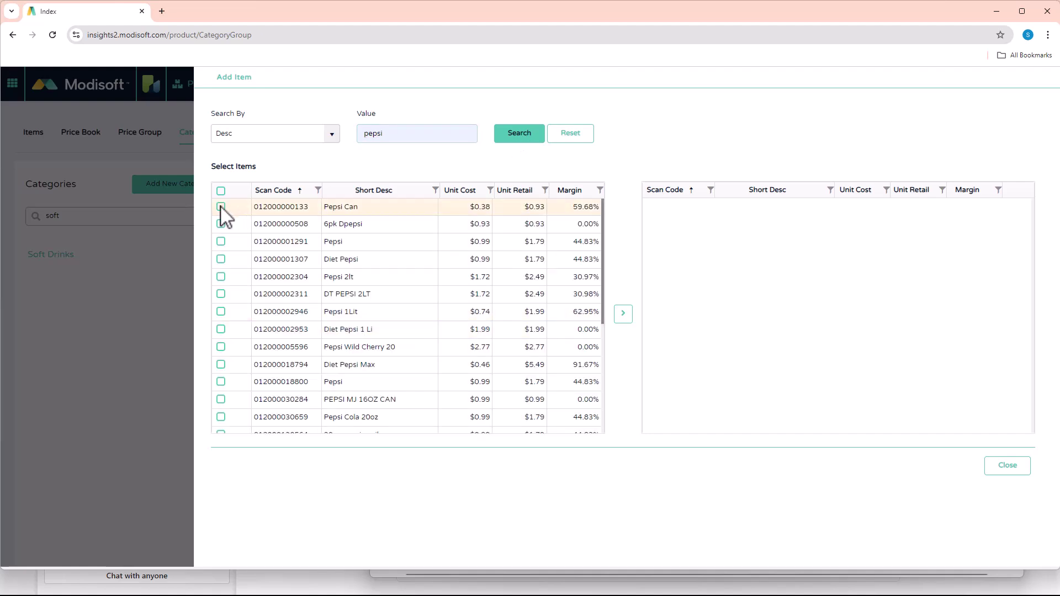
click(221, 206)
click(221, 241)
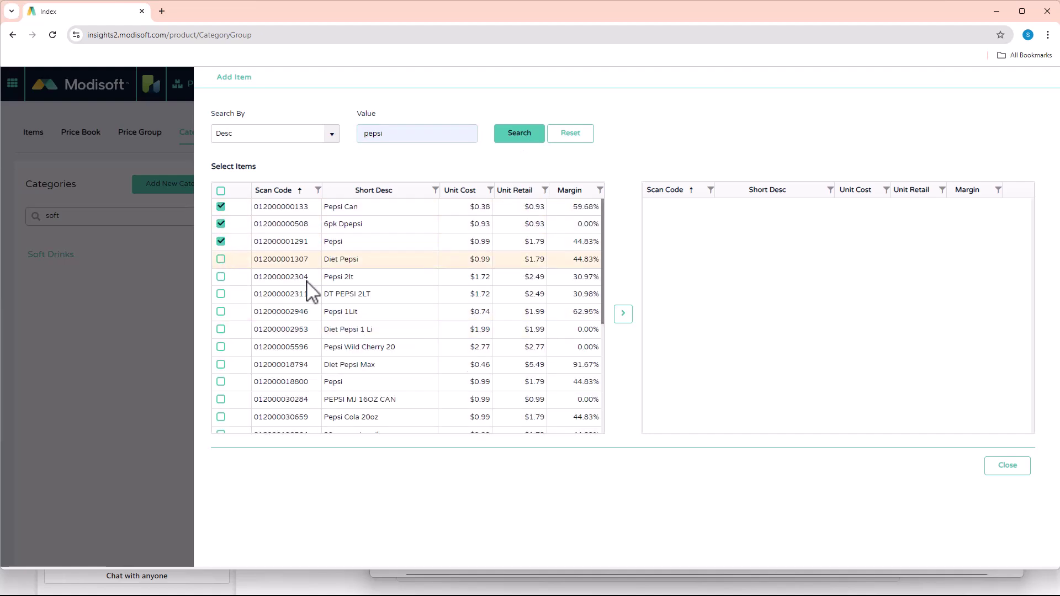
click(221, 224)
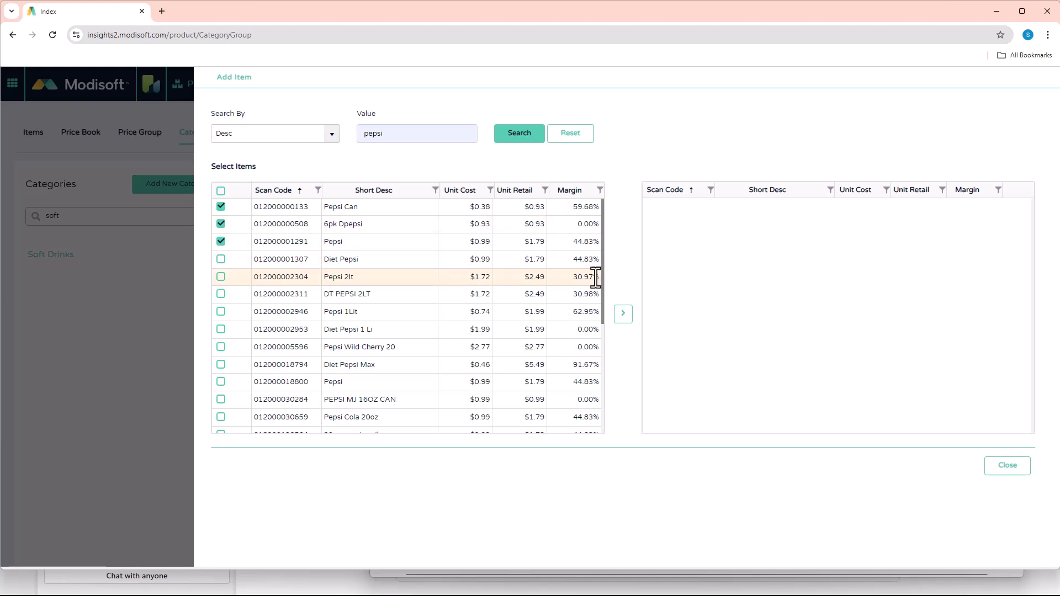
click(624, 313)
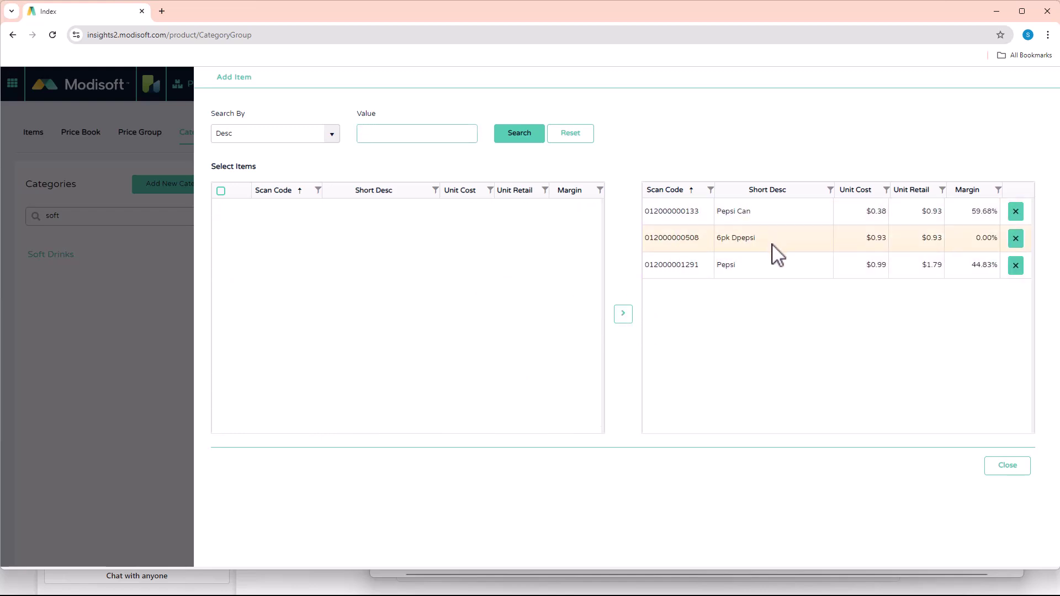
Search 'coke' and add Diet Coke 12Oz, Coke Class and Diet Coke to Soft Drinks
click(402, 137)
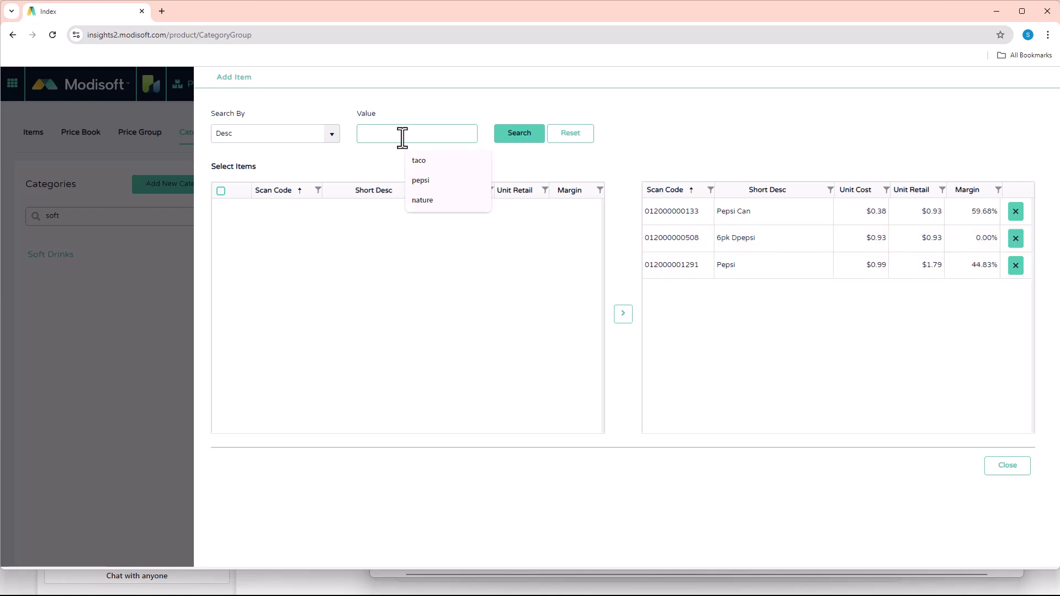
text(coke)
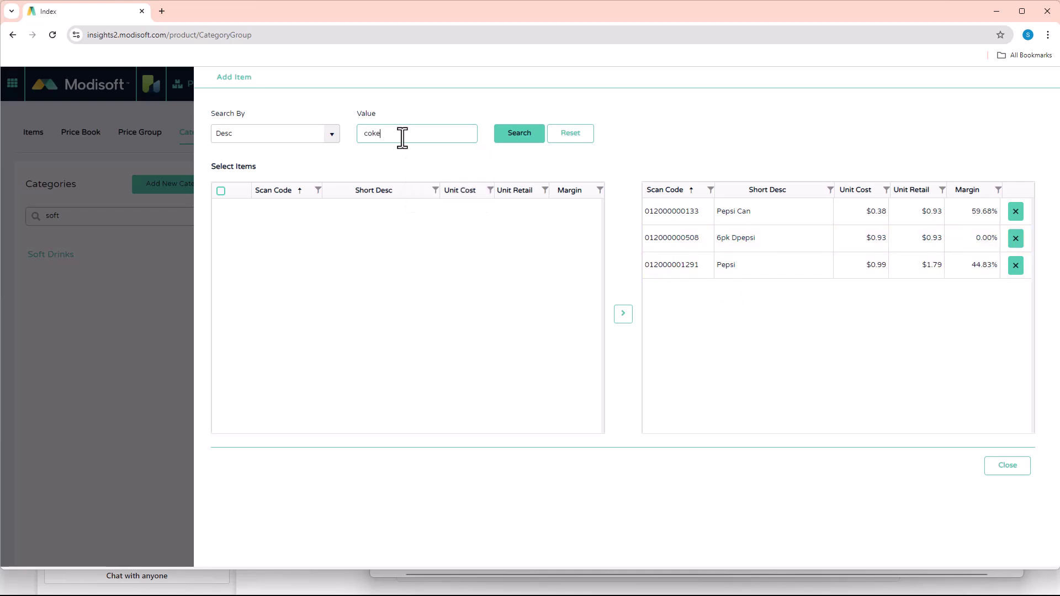
click(500, 138)
click(221, 206)
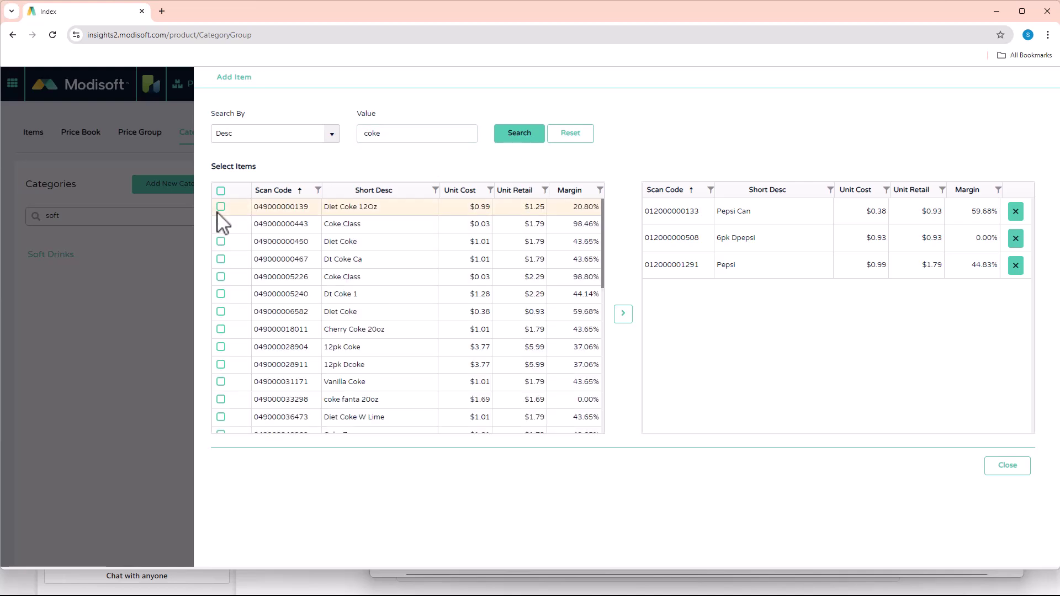
click(221, 224)
click(222, 241)
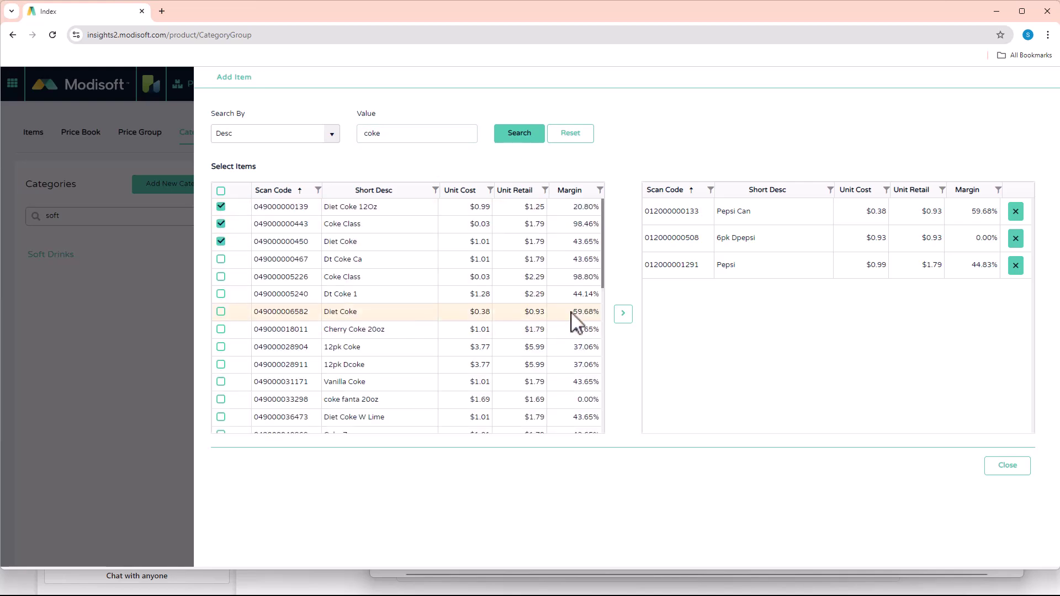
click(623, 315)
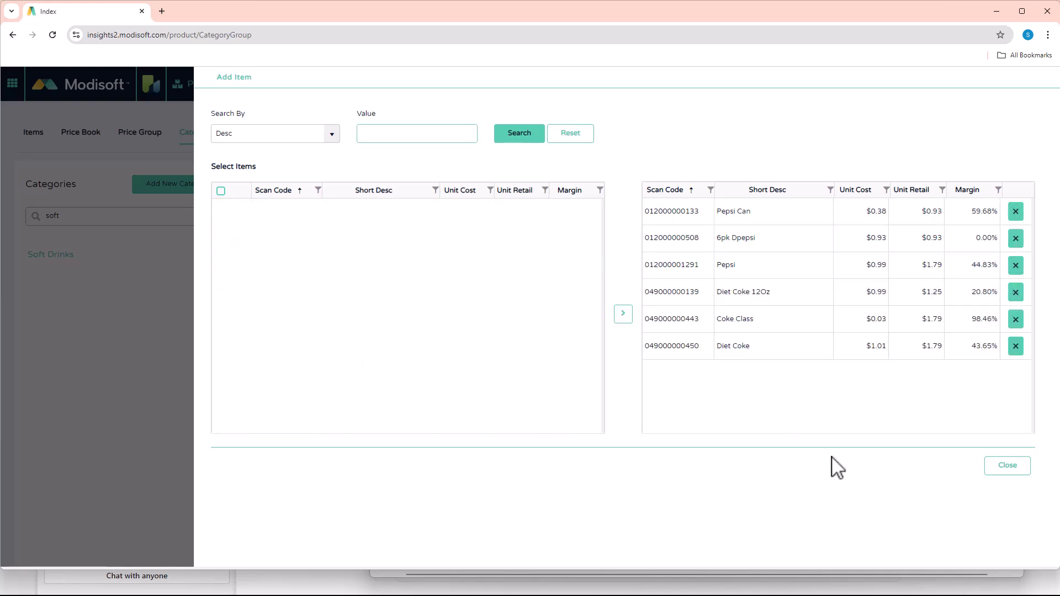
Search 'sprite', add Sprite, Sprite 20o and Sprite 1lt, then close the item picker
click(365, 133)
text(sprite)
click(527, 135)
click(221, 207)
click(221, 224)
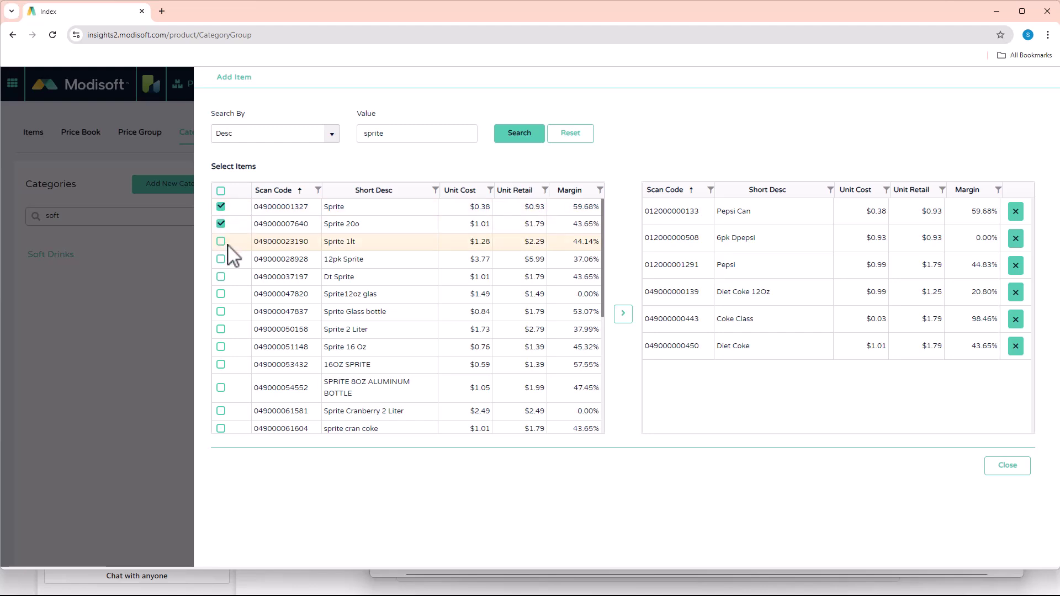
click(221, 242)
click(622, 315)
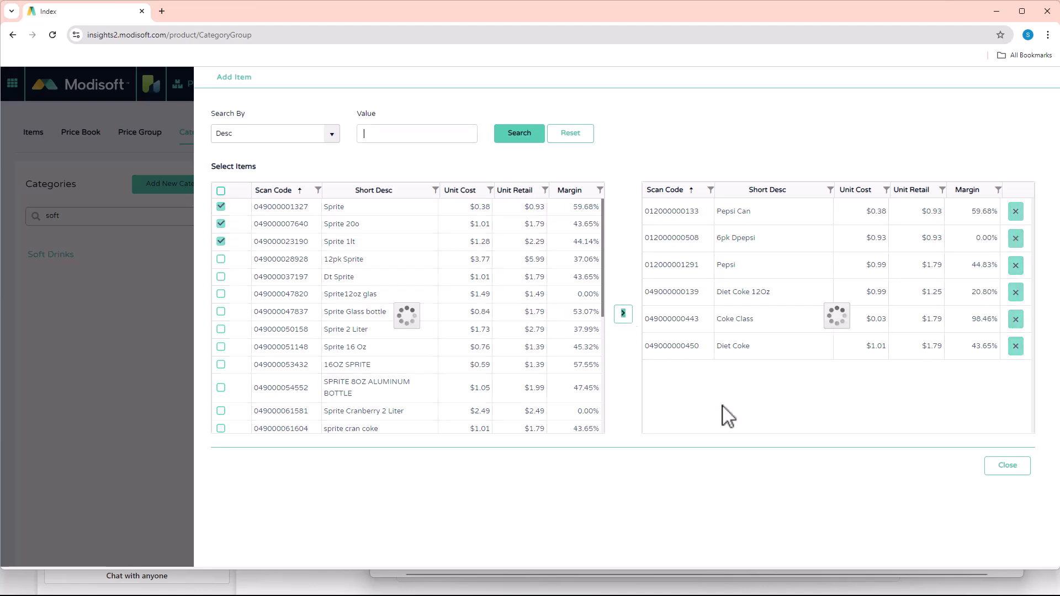
click(1016, 469)
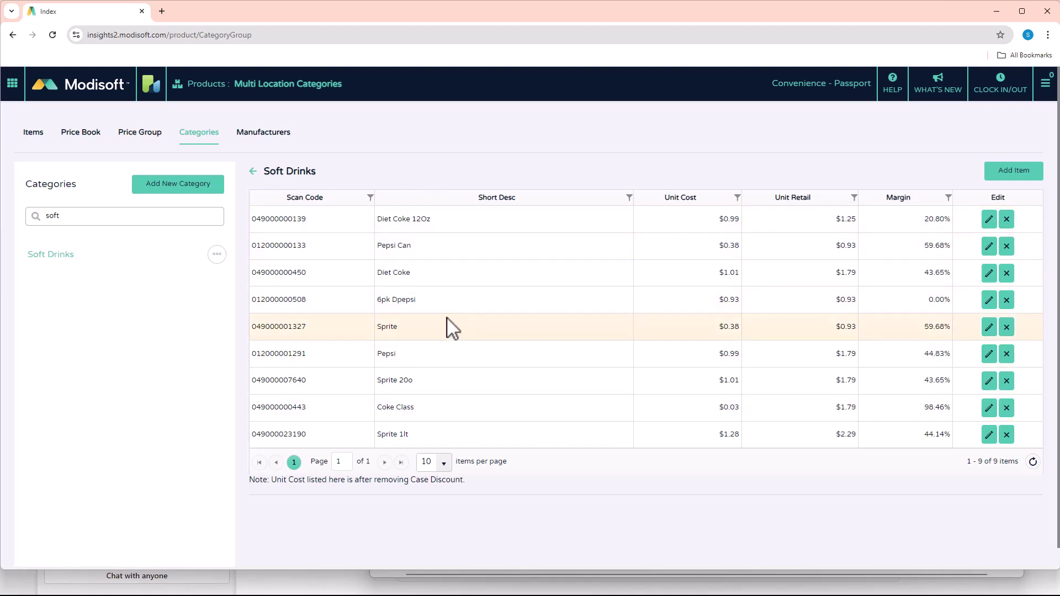
Leave the Soft Drinks category and return to the All Categories grid
scroll(469, 136, down, 1)
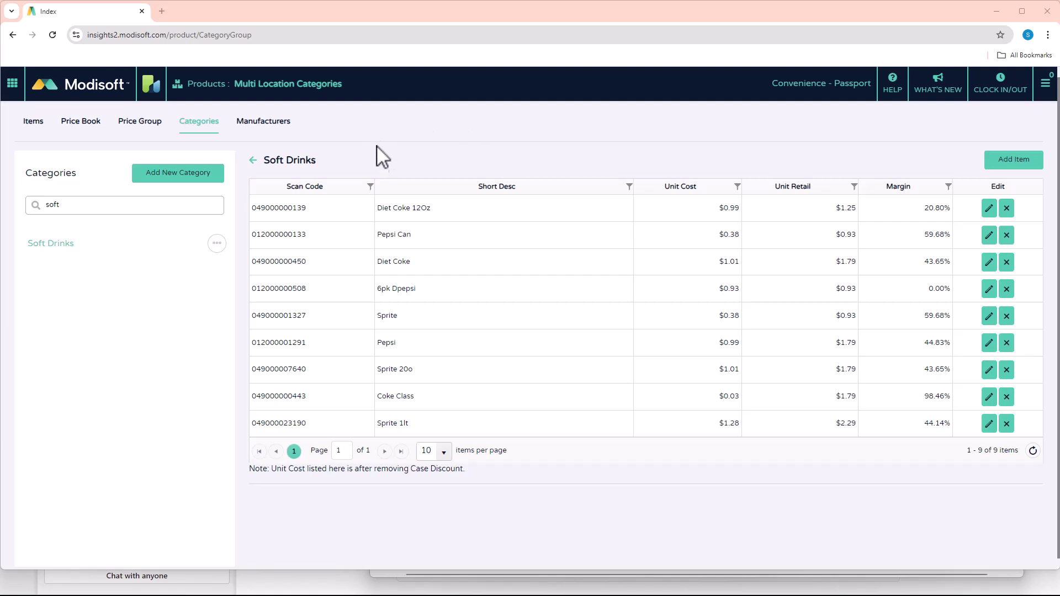
click(254, 161)
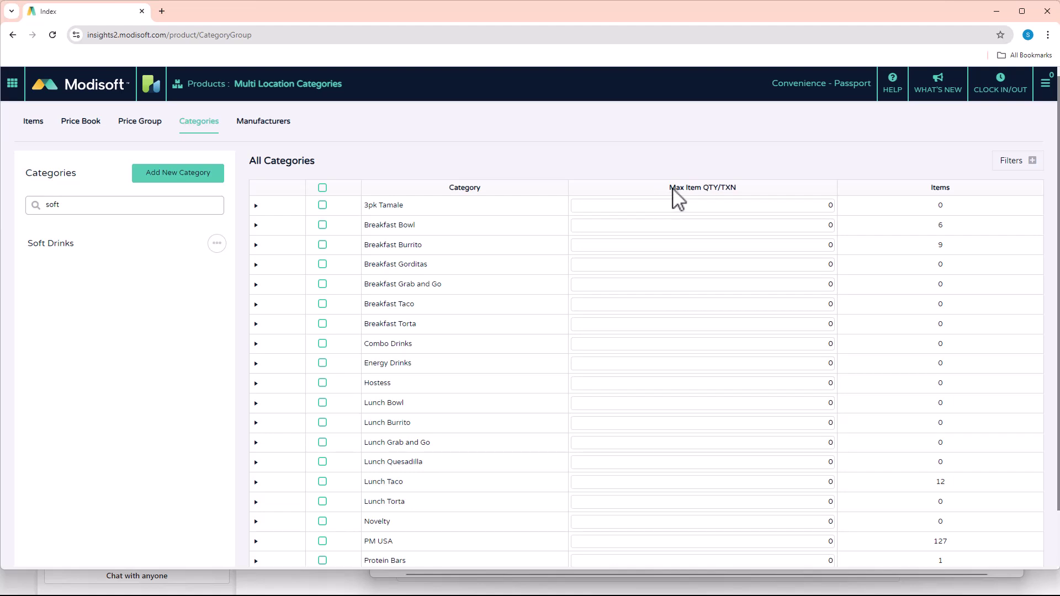
Set the PM USA category's max item quantity per transaction to 1 and acknowledge the confirmation
click(1021, 160)
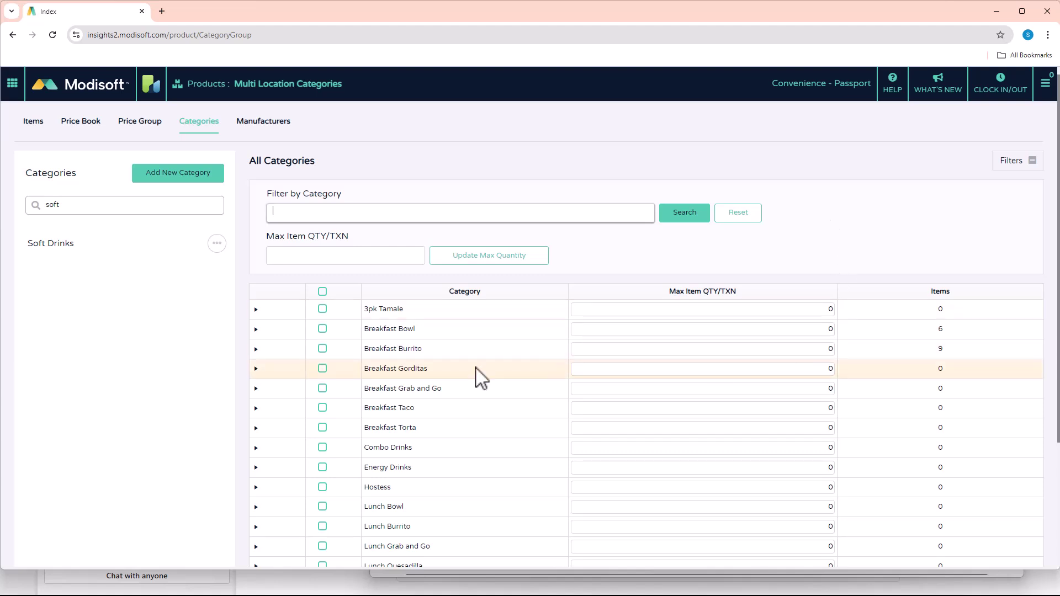
scroll(680, 346, down, 3)
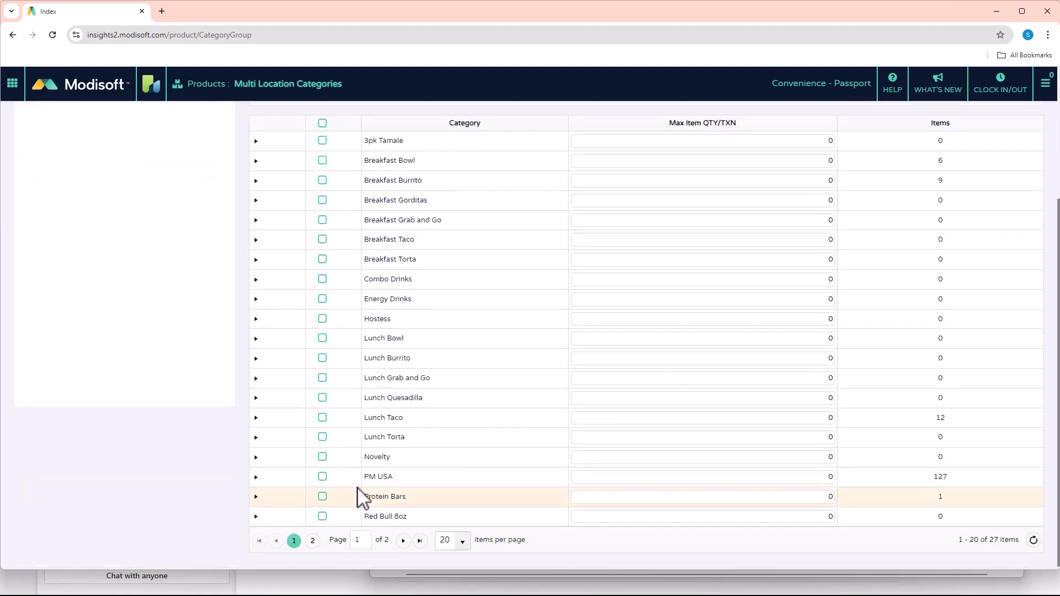
click(323, 478)
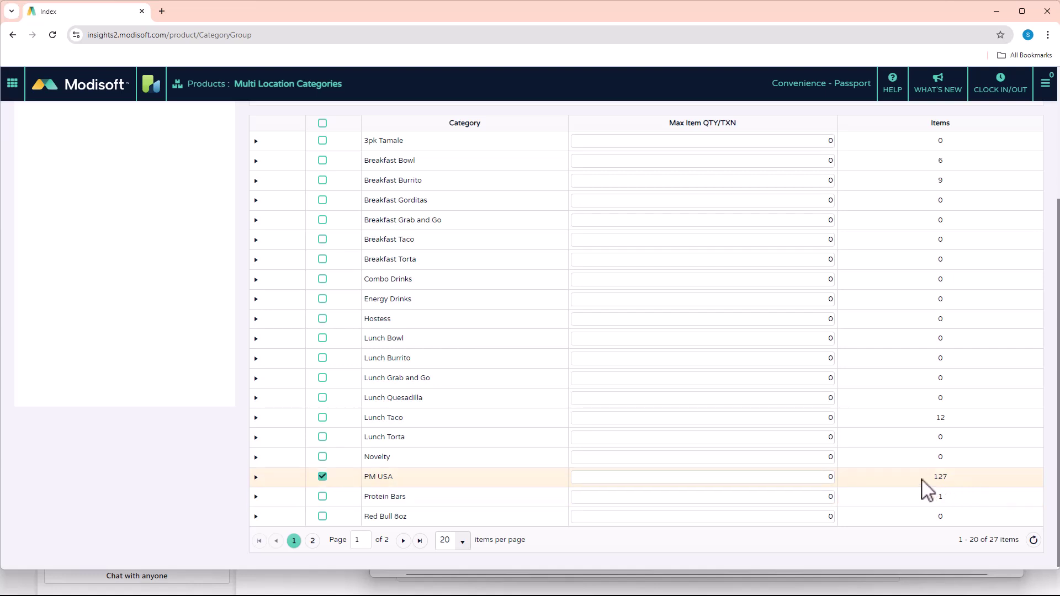
scroll(928, 489, up, 4)
scroll(425, 303, down, 3)
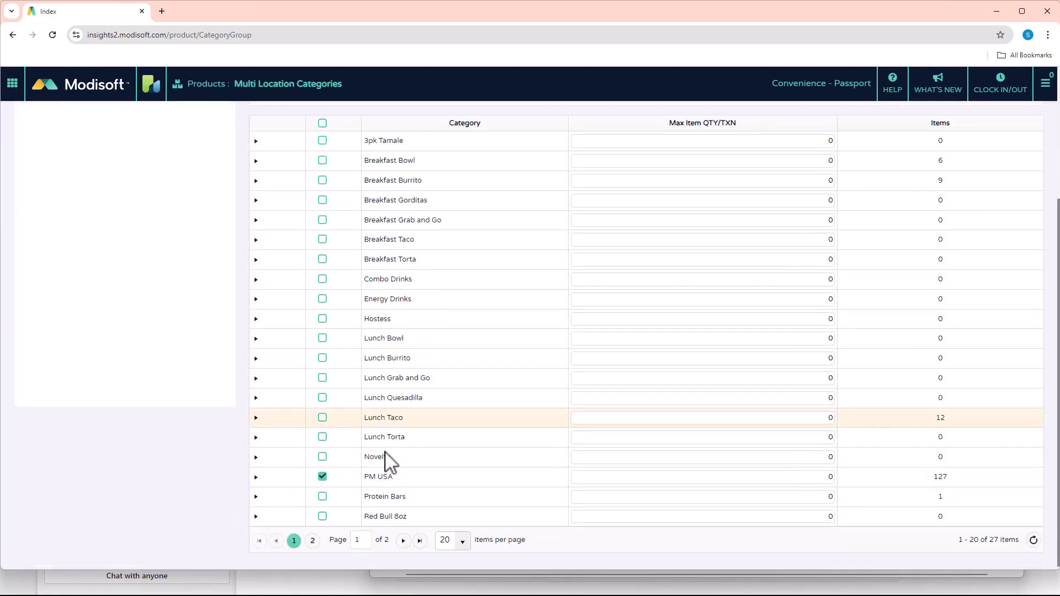
scroll(417, 457, up, 3)
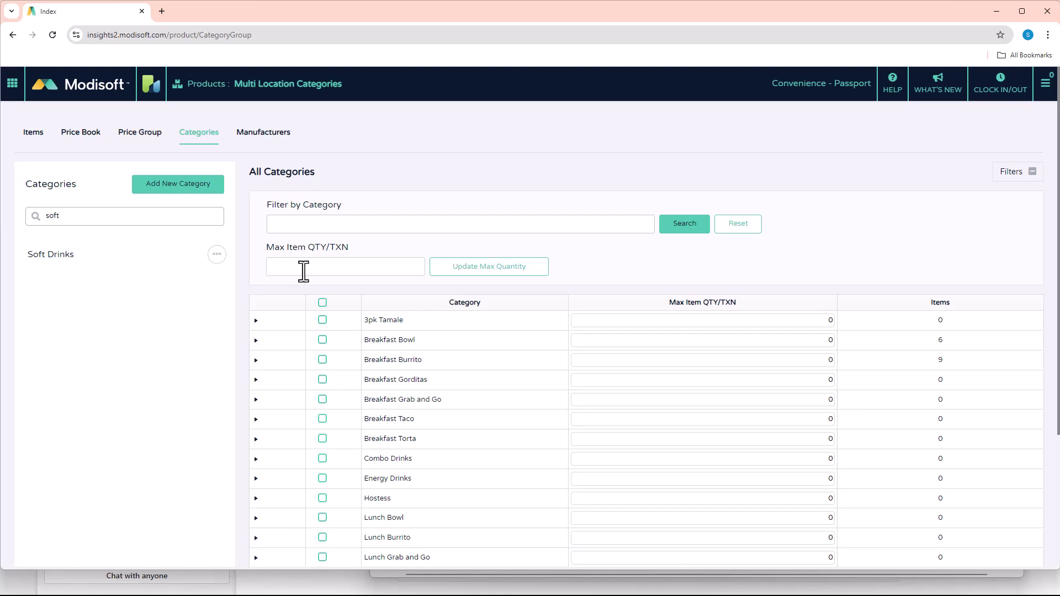
click(303, 271)
text(1)
click(475, 272)
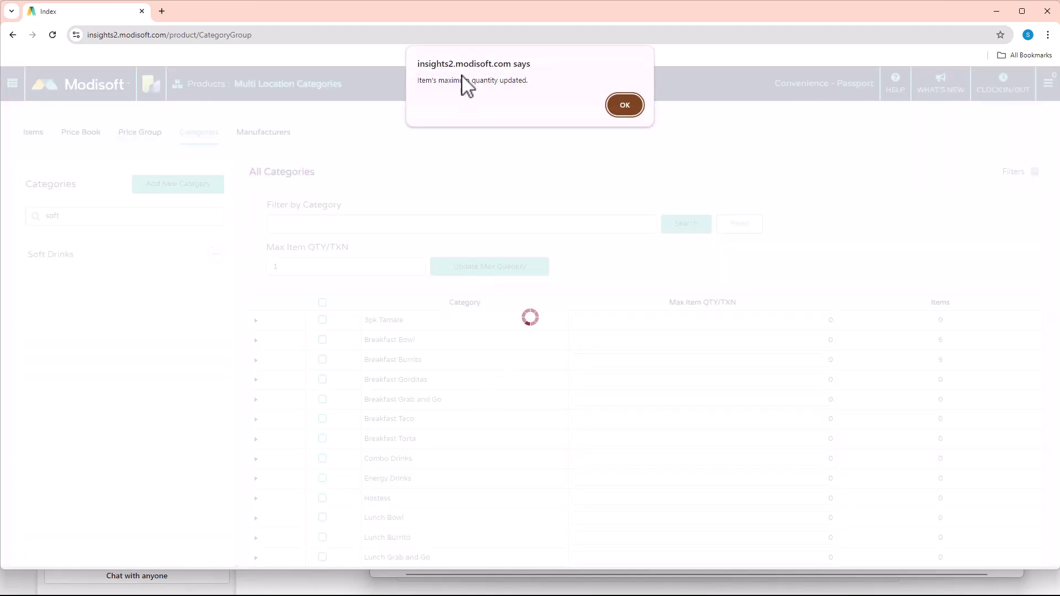
click(623, 105)
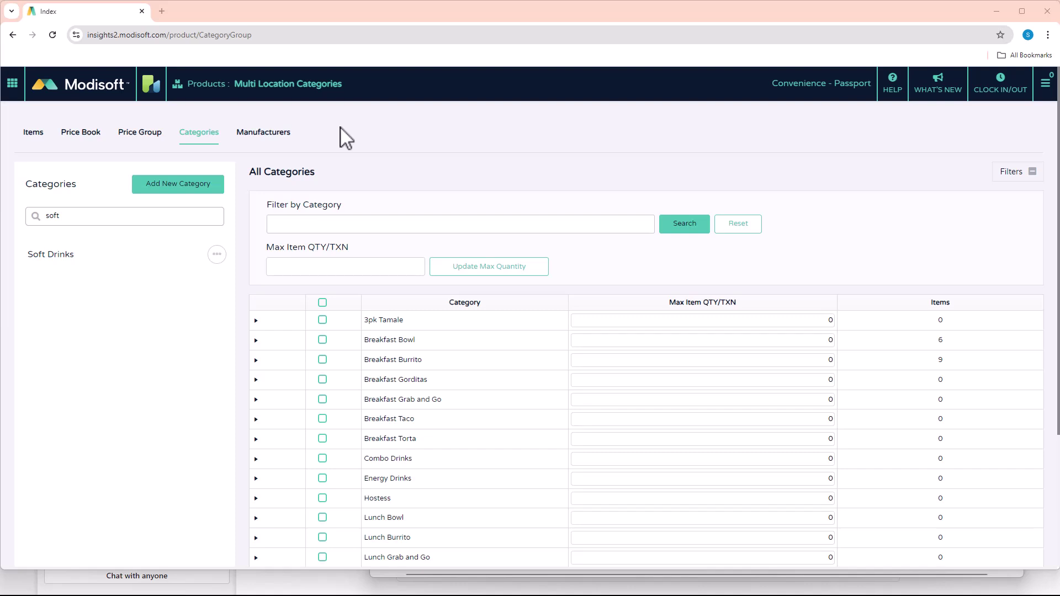
click(33, 135)
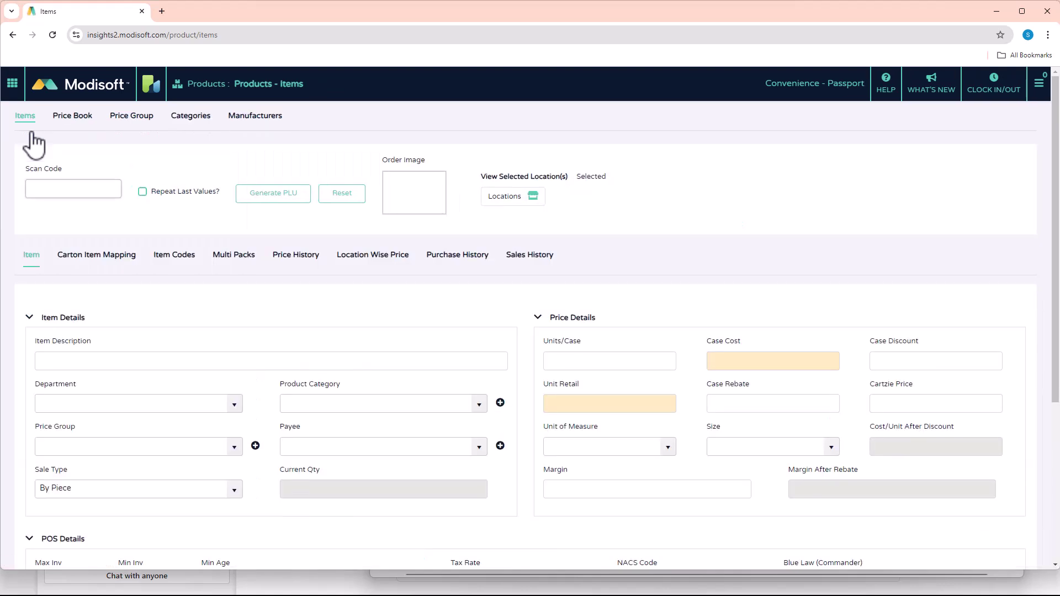
text(016000439894)
key(Return)
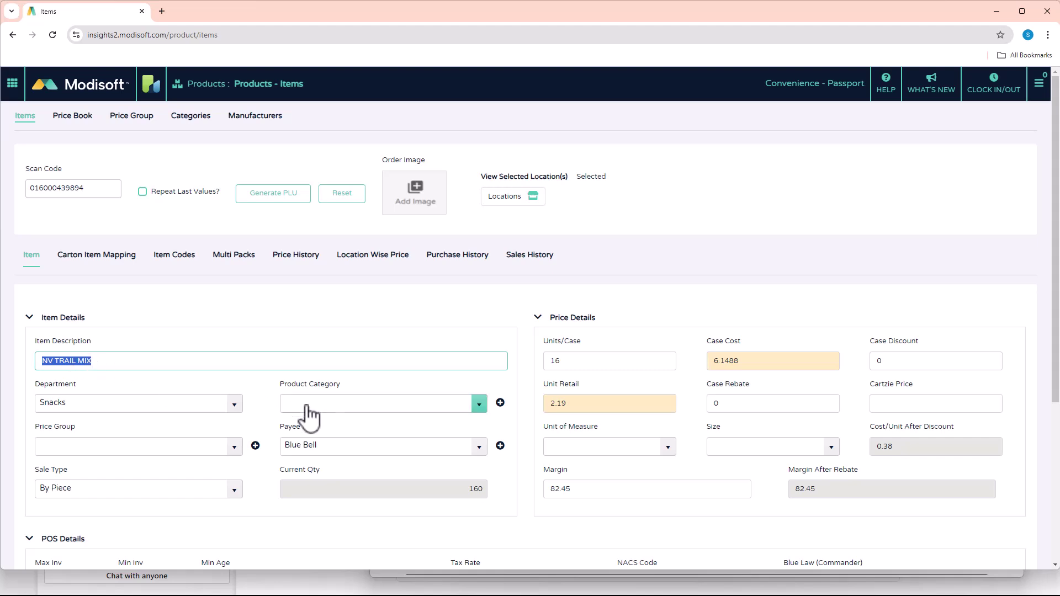
click(478, 404)
mouse_move(484, 440)
mouse_down()
mouse_move(481, 494)
mouse_move(474, 441)
mouse_up()
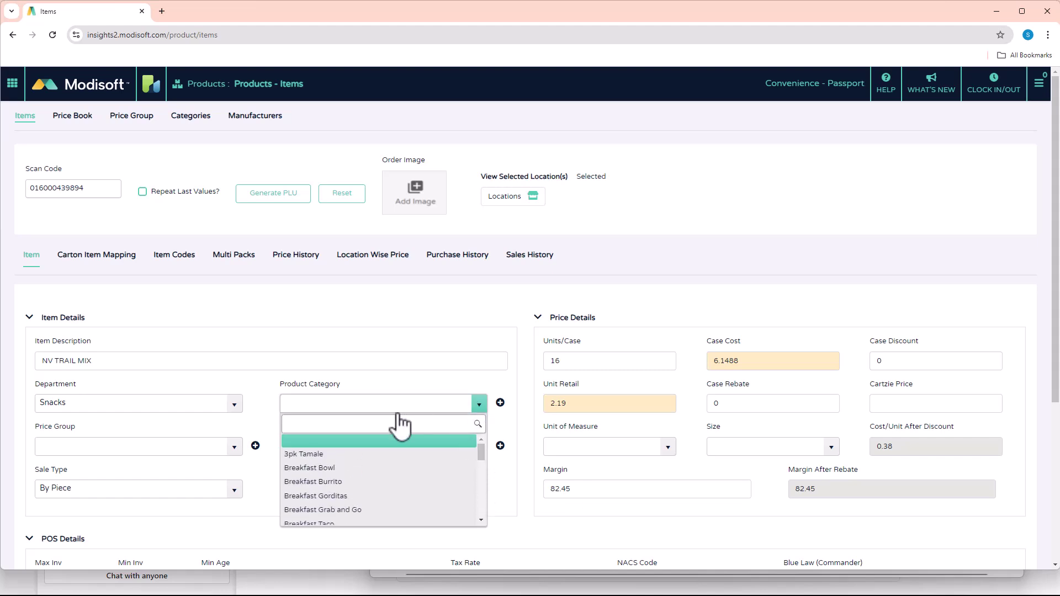
click(362, 390)
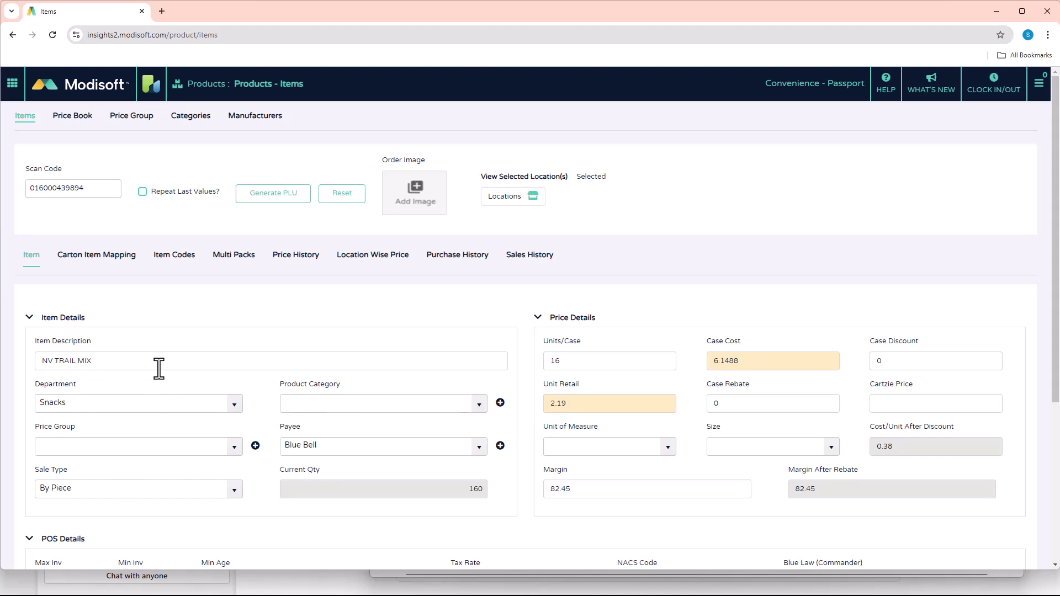
Create a new product category 'Nature Valley' in the category manager and close it
click(501, 403)
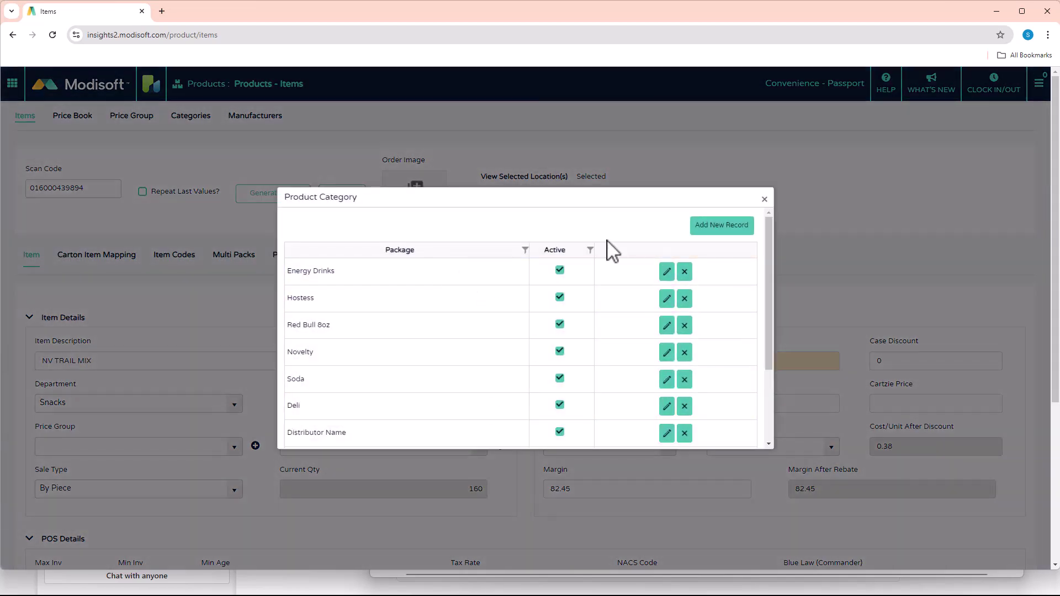
click(717, 229)
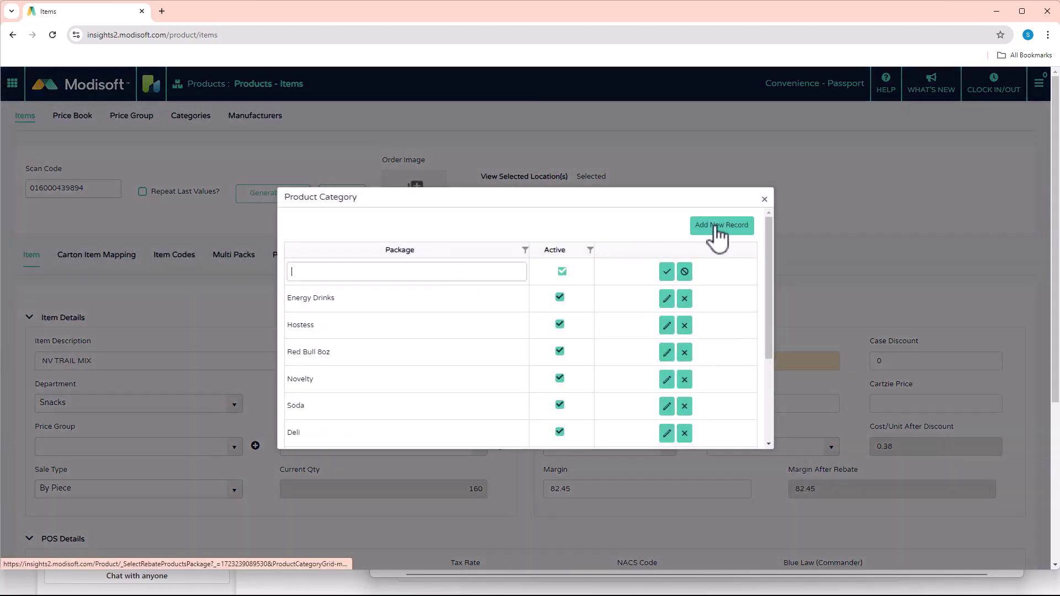
text(Natur)
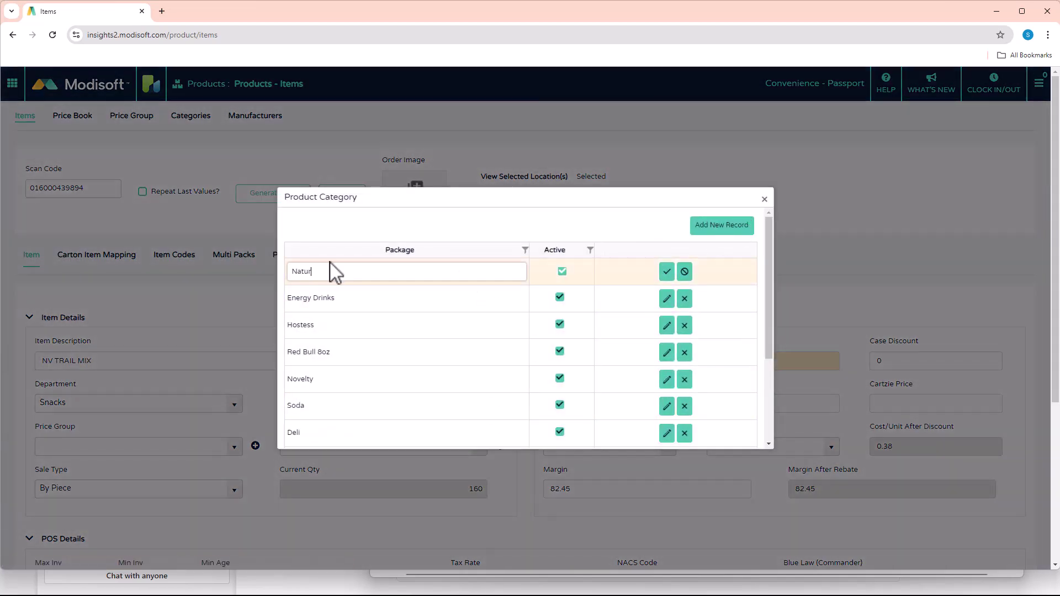
text(e Vale)
text(ey)
click(667, 272)
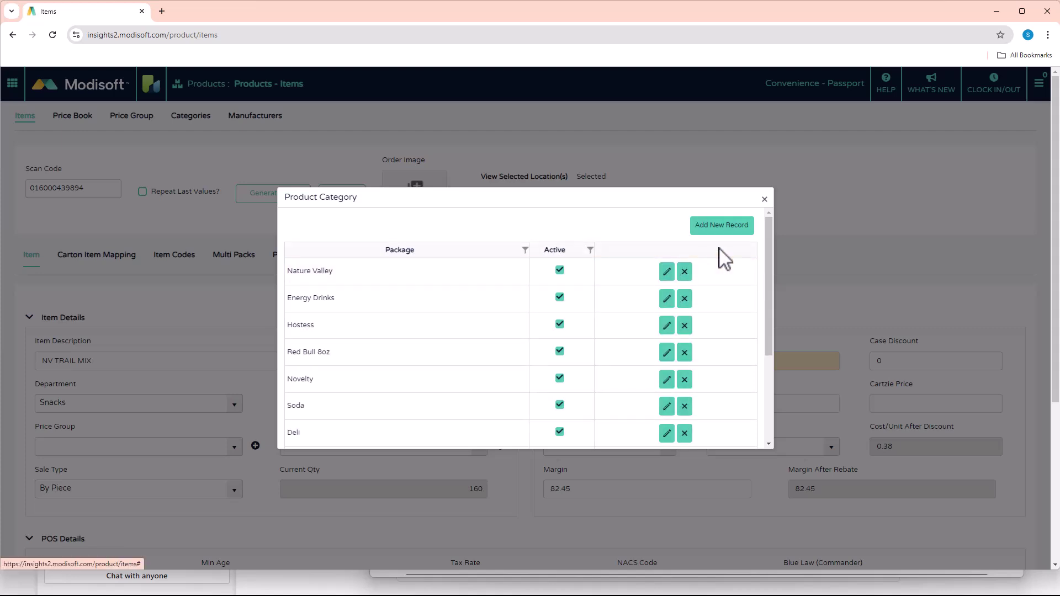
click(765, 200)
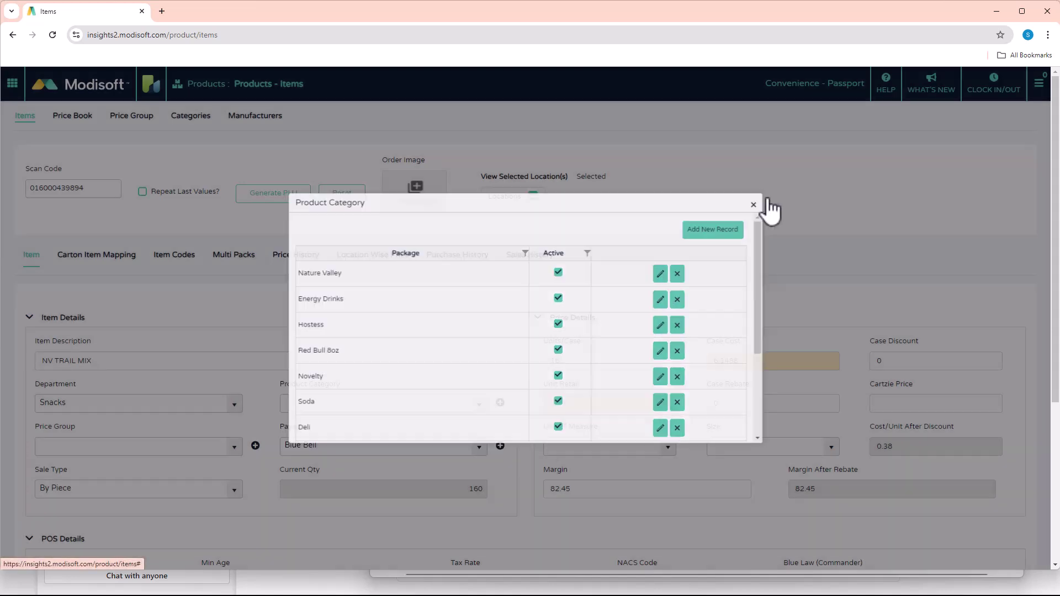
Filter the Product Category list with 'natu' and choose Nature Valley for NV TRAIL MIX
click(478, 404)
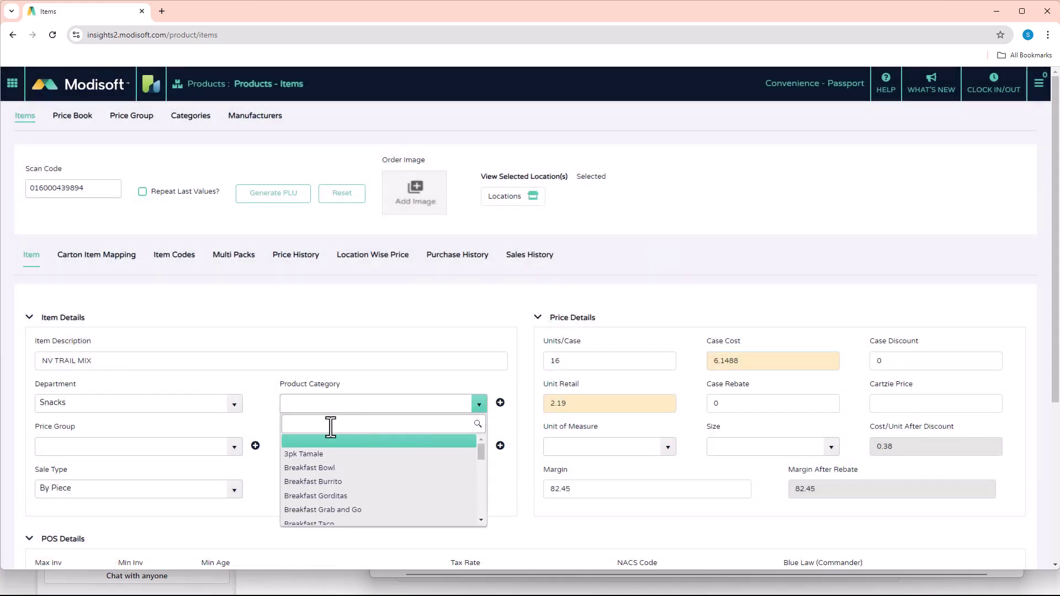
click(338, 426)
text(natu)
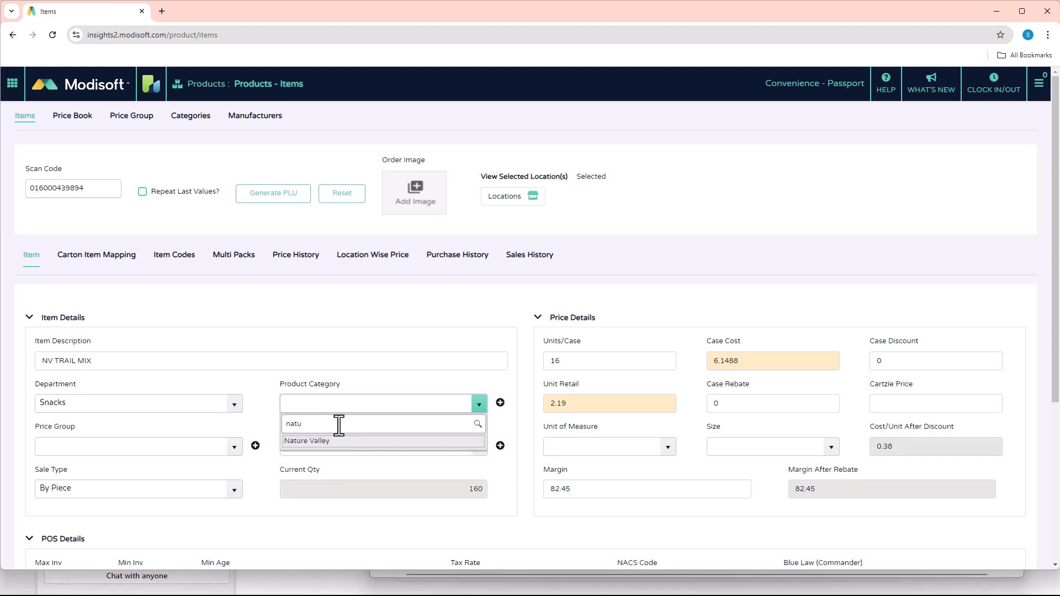
click(322, 442)
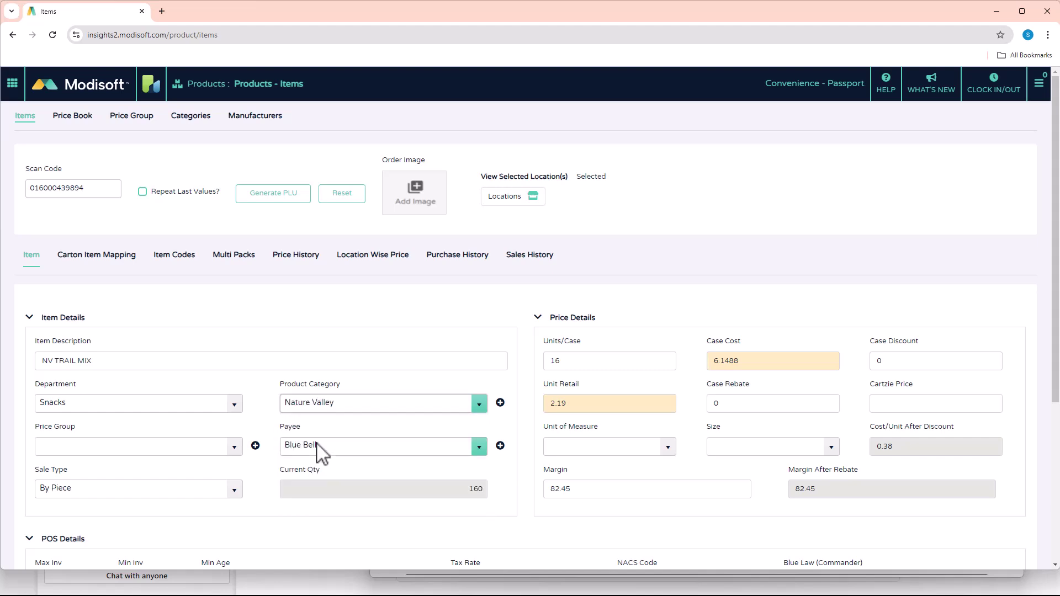